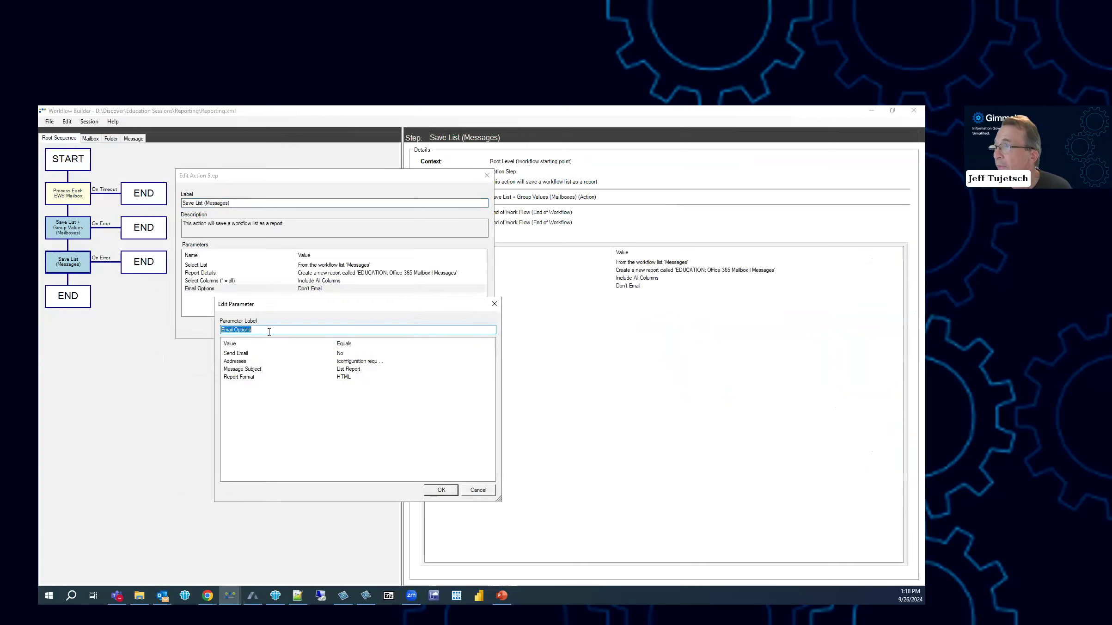
- Set Send Email to Yes in the Email Options parameter of the Save List (Messages) step
double_click(344, 354)
left_click(298, 397)
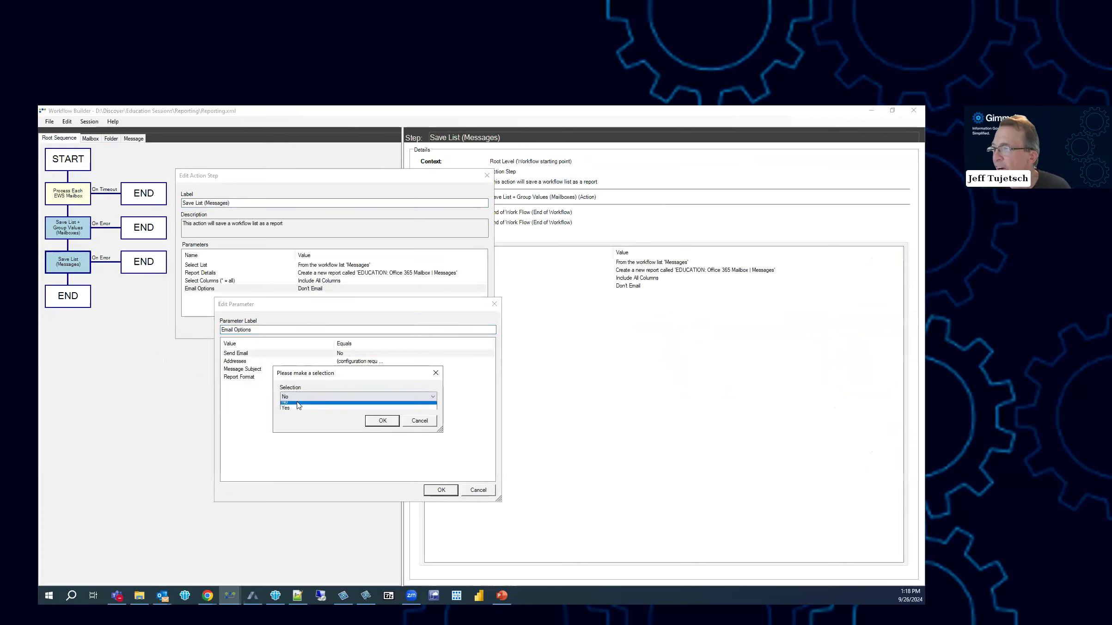
left_click(297, 411)
left_click(300, 397)
left_click(302, 411)
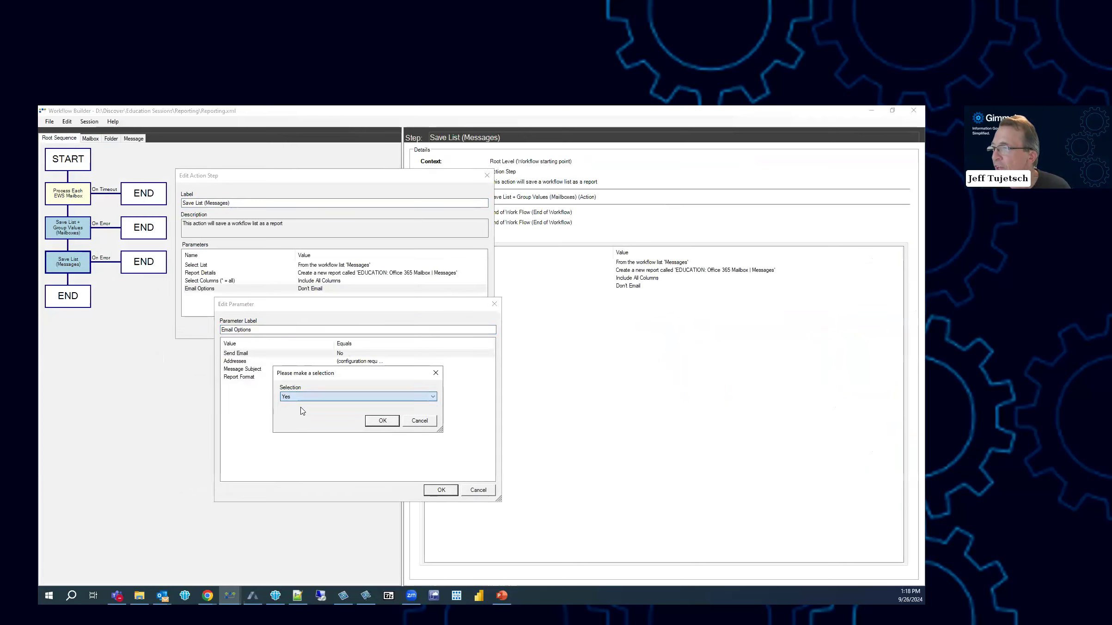
left_click(382, 421)
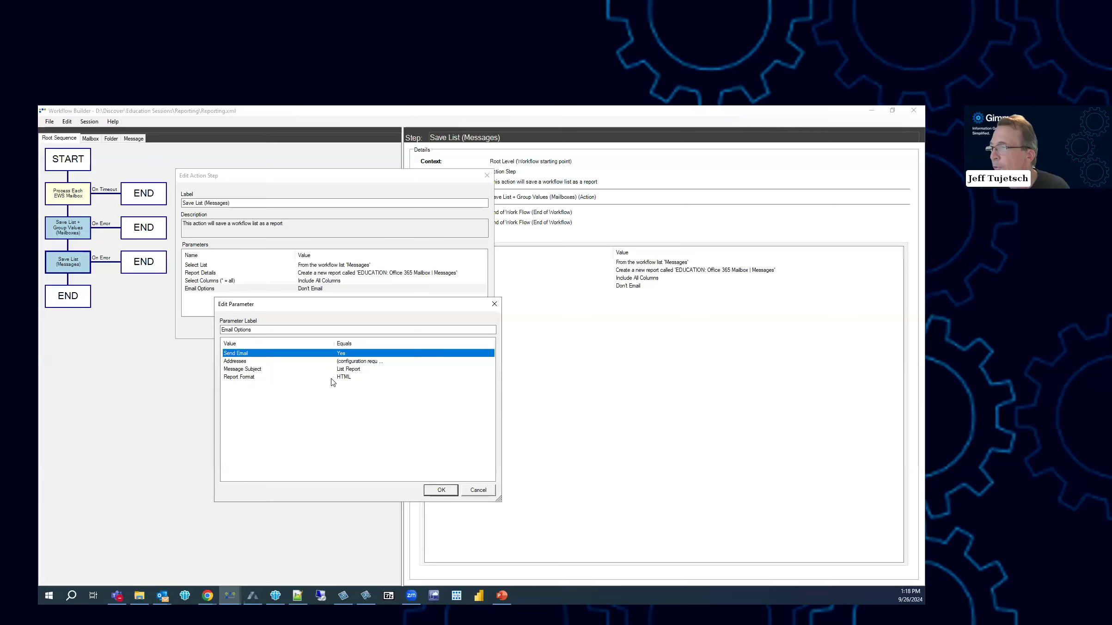
- Open the Addresses value of the email options, and discard all edits to the Save List (Messages) step
double_click(360, 363)
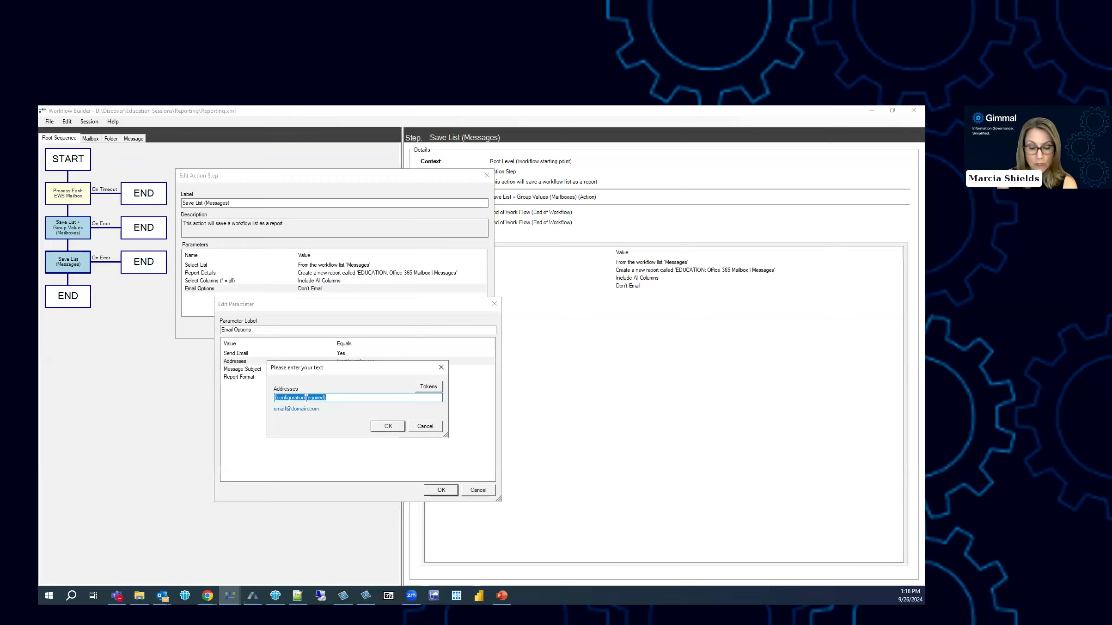
left_click(427, 426)
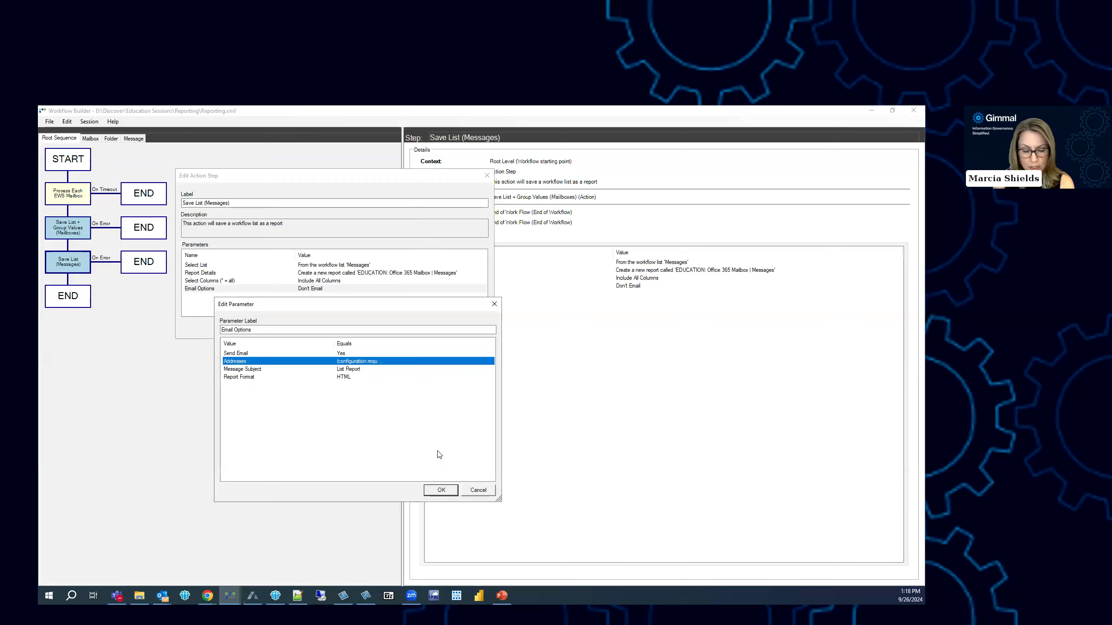
left_click(472, 490)
left_click(468, 327)
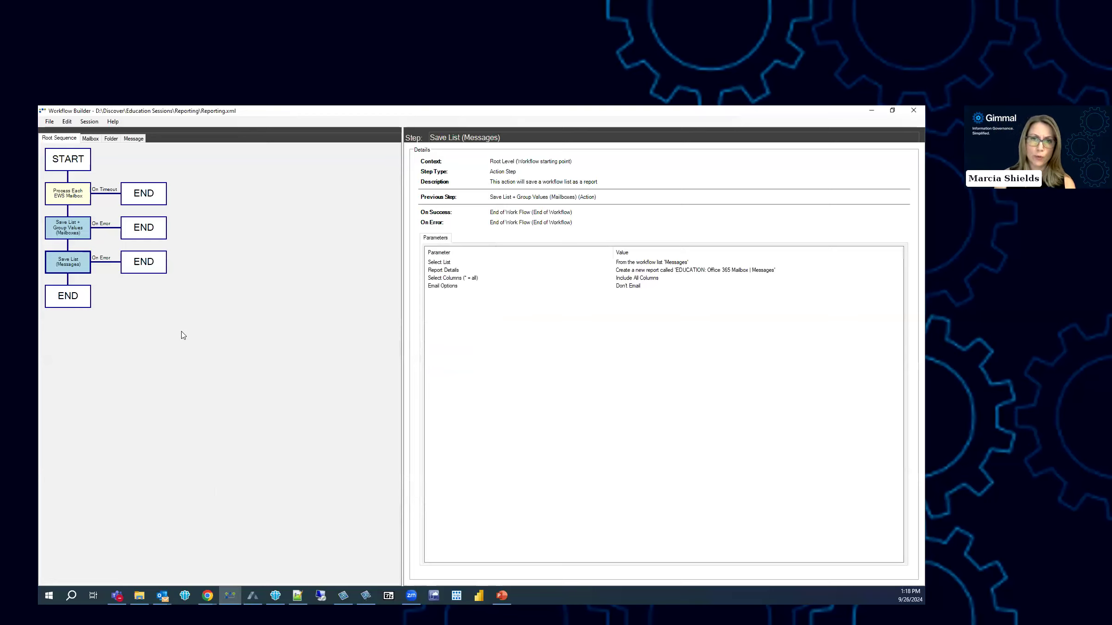
- Try to add a Set Values action after Set Values (Messages) in the Message sequence, and discard it
left_click(134, 138)
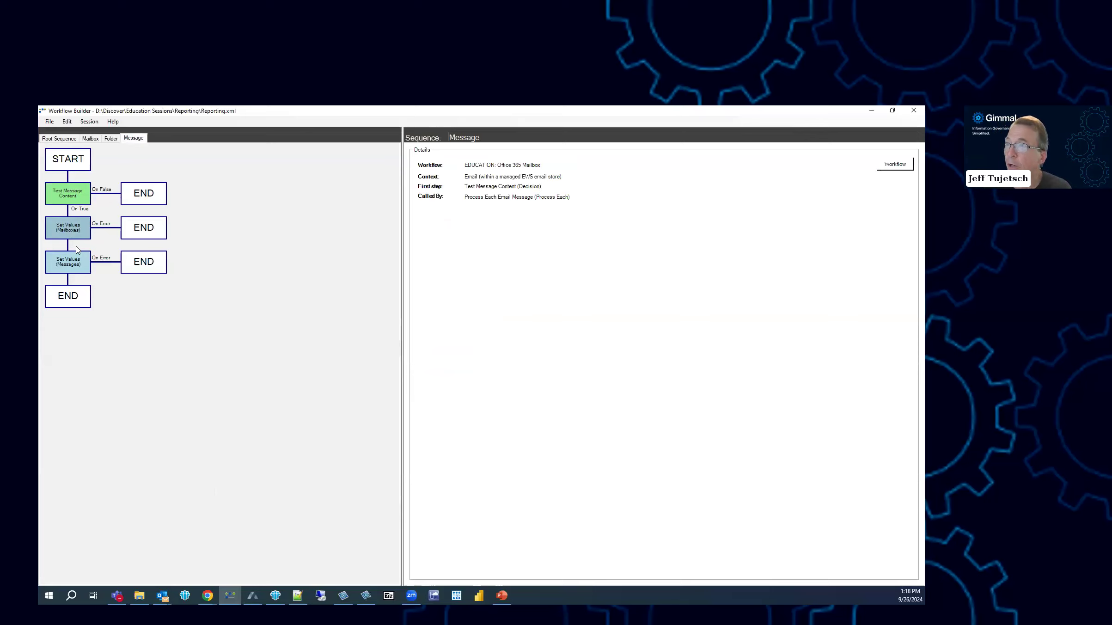
left_click(70, 265)
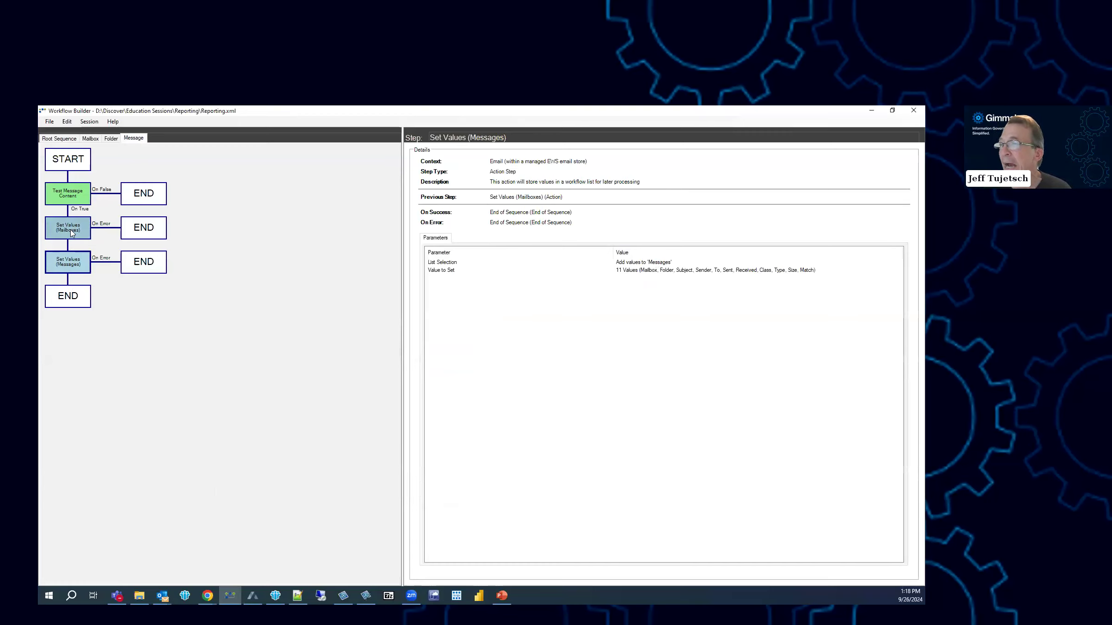
right_click(69, 287)
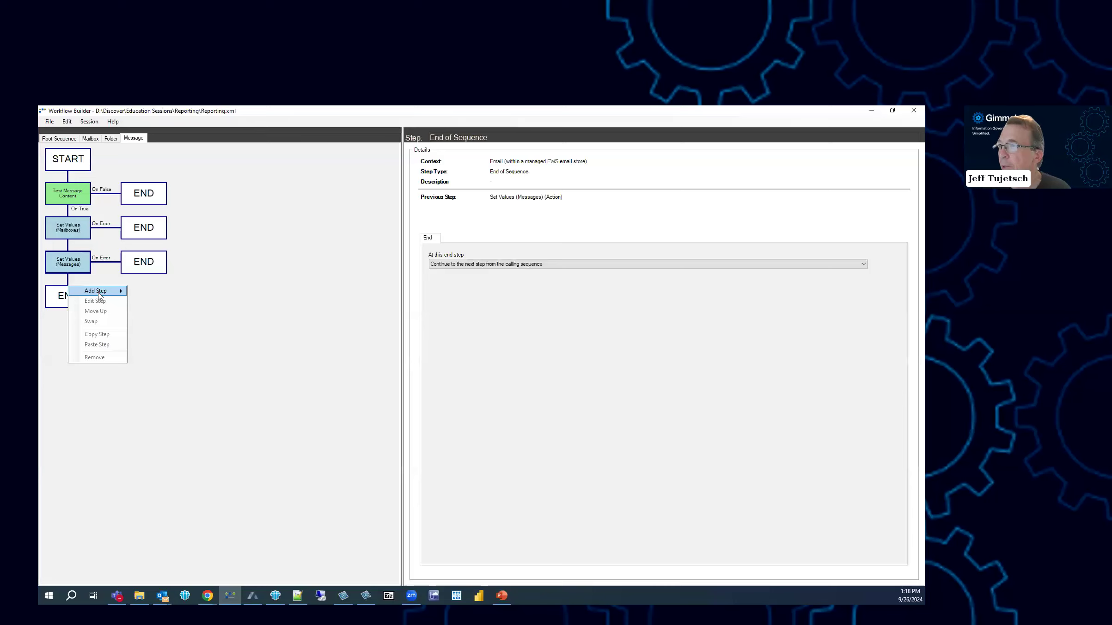
mouse_move(99, 295)
left_click(162, 291)
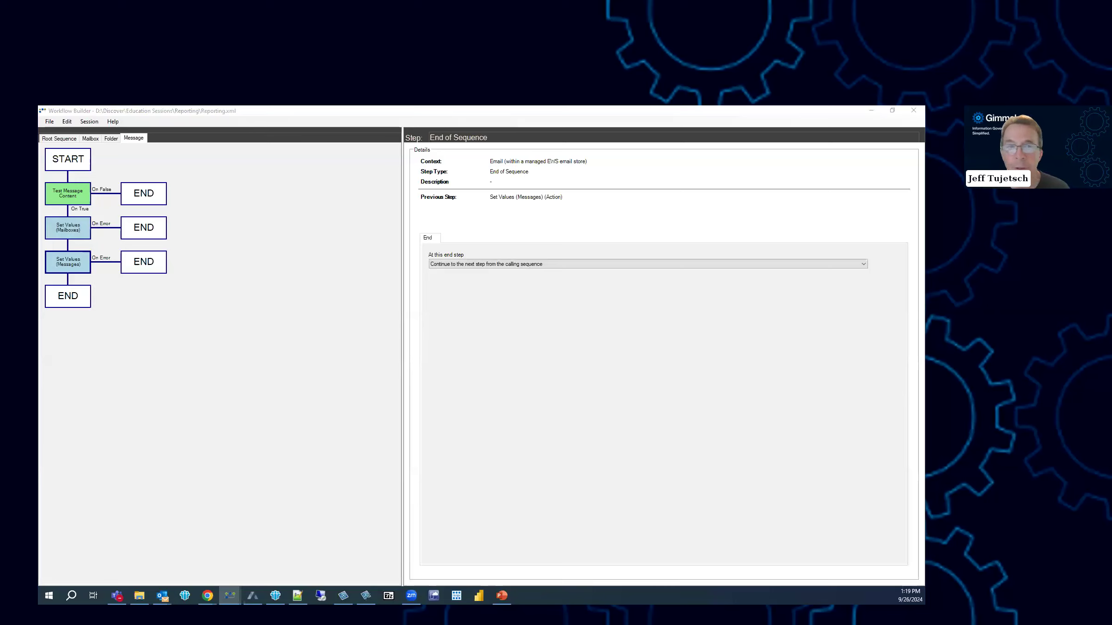
double_click(252, 214)
left_click(217, 202)
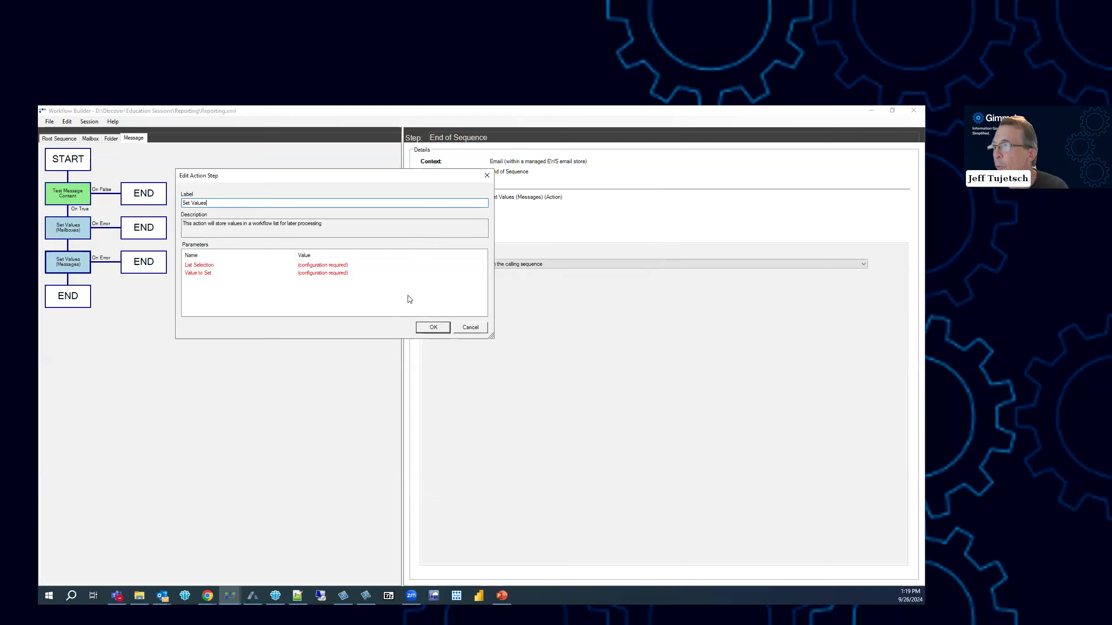
triple_click(200, 202)
left_click(483, 327)
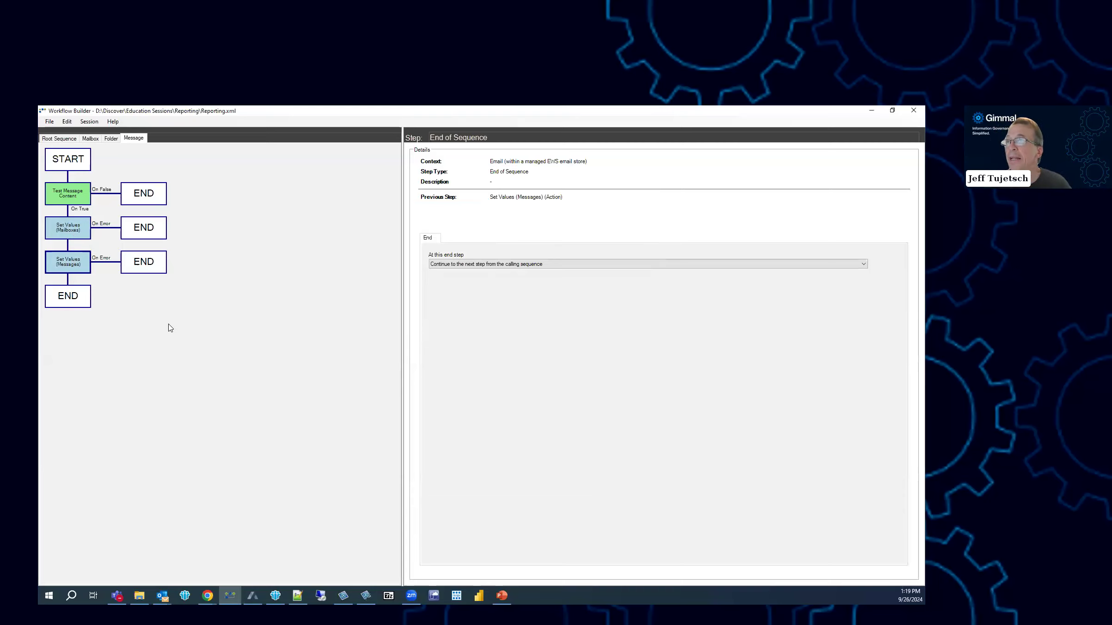
- Switch to Gimmal Discover in Chrome and view the configured data sources from the home dashboard
left_click(207, 596)
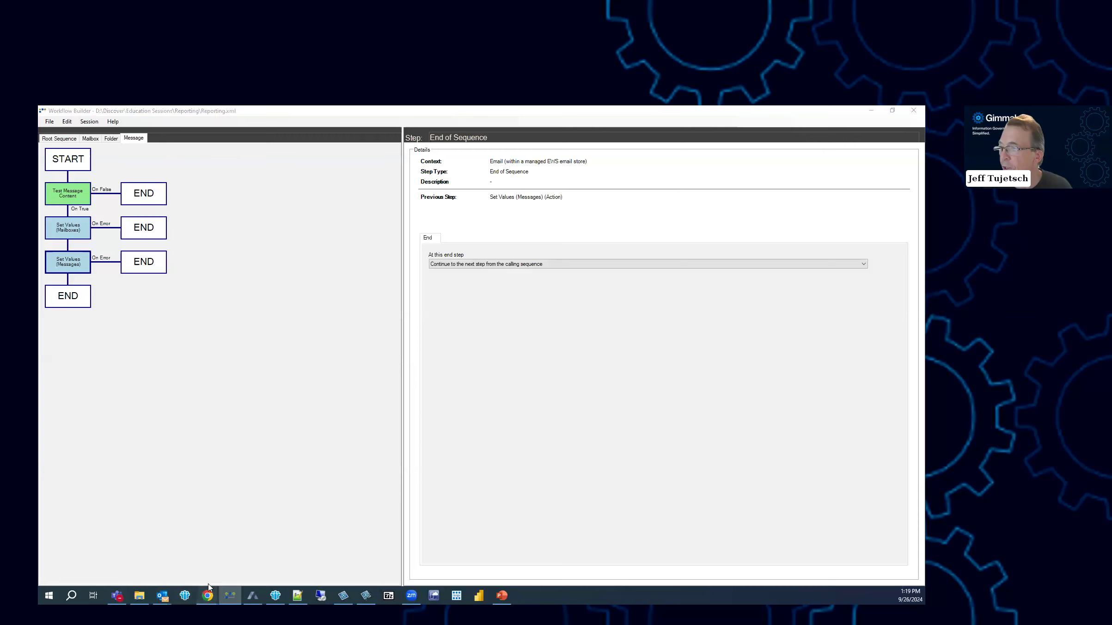
left_click(238, 552)
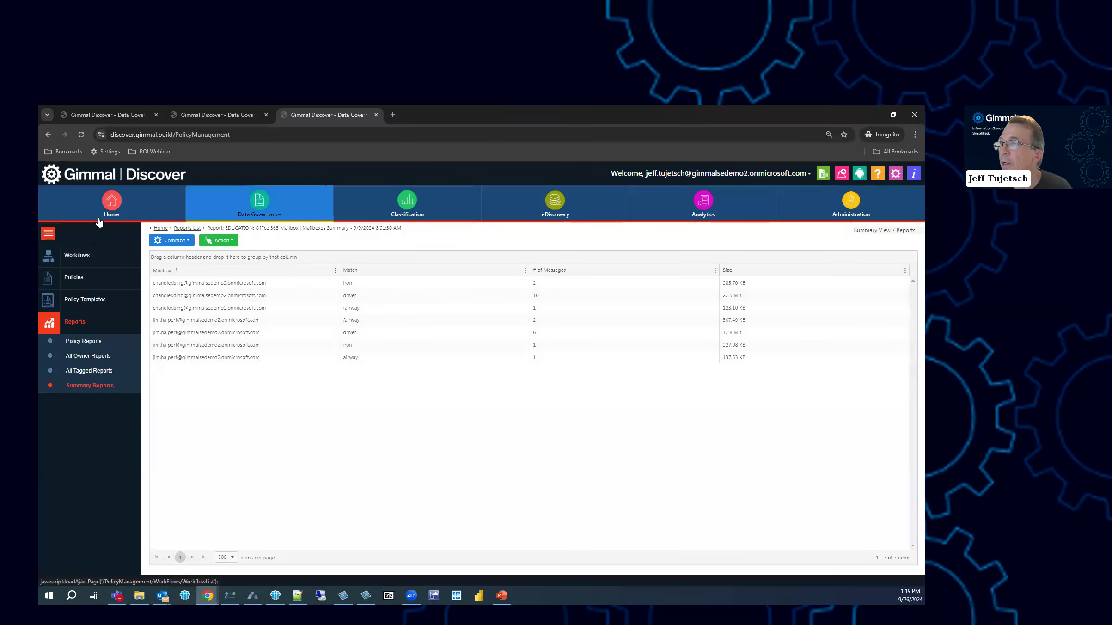
left_click(117, 209)
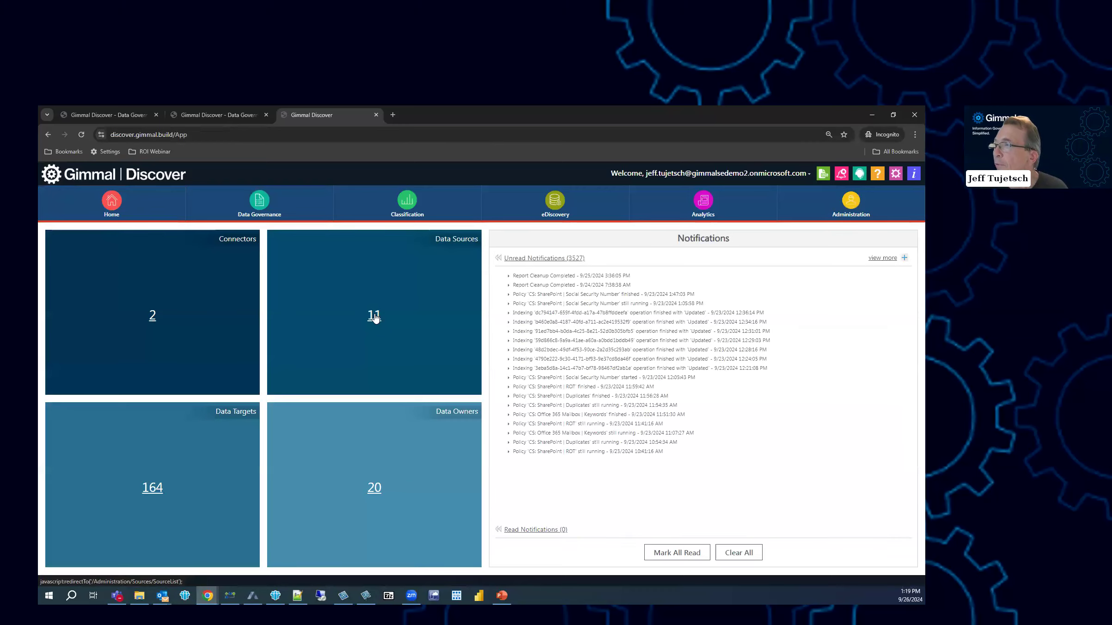
left_click(184, 318)
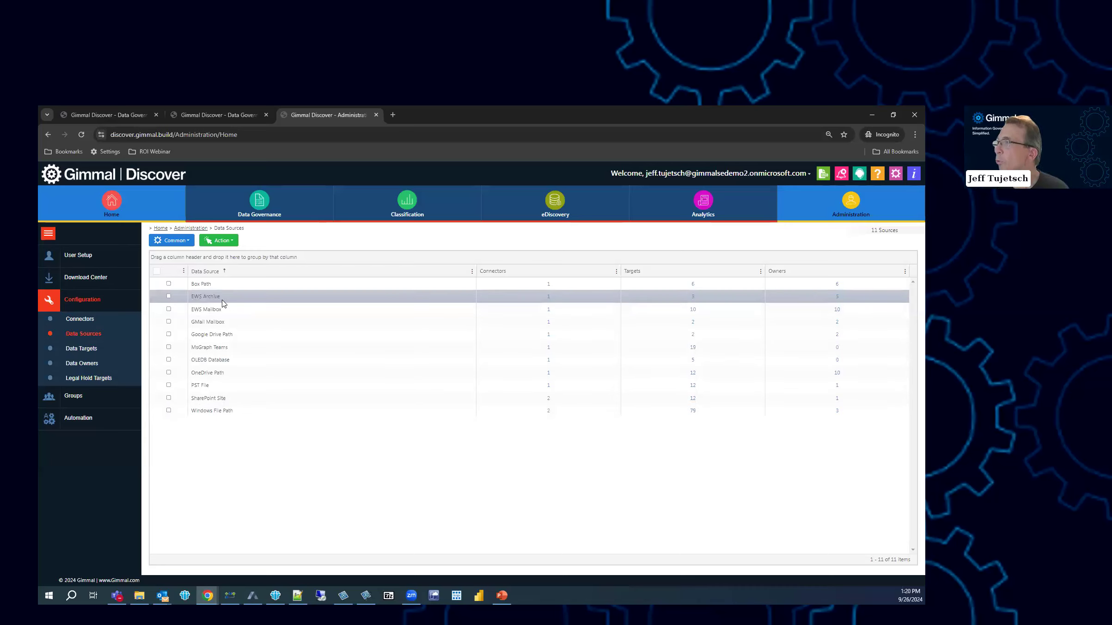
- Examine the log and report retention times in the administrative settings, and leave without saving
left_click(896, 175)
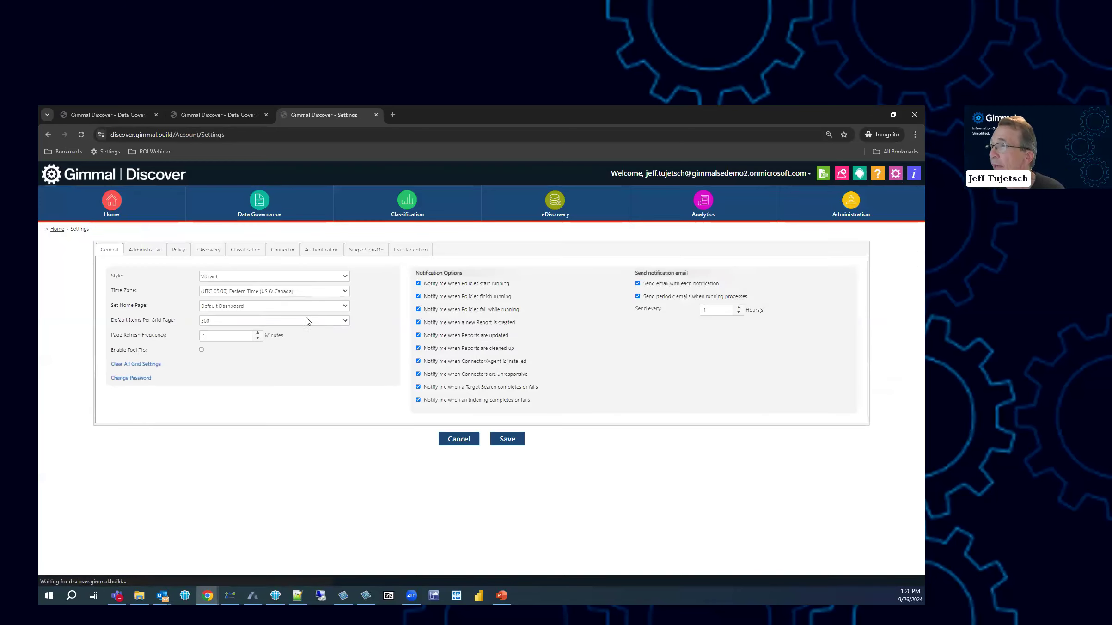
left_click(141, 253)
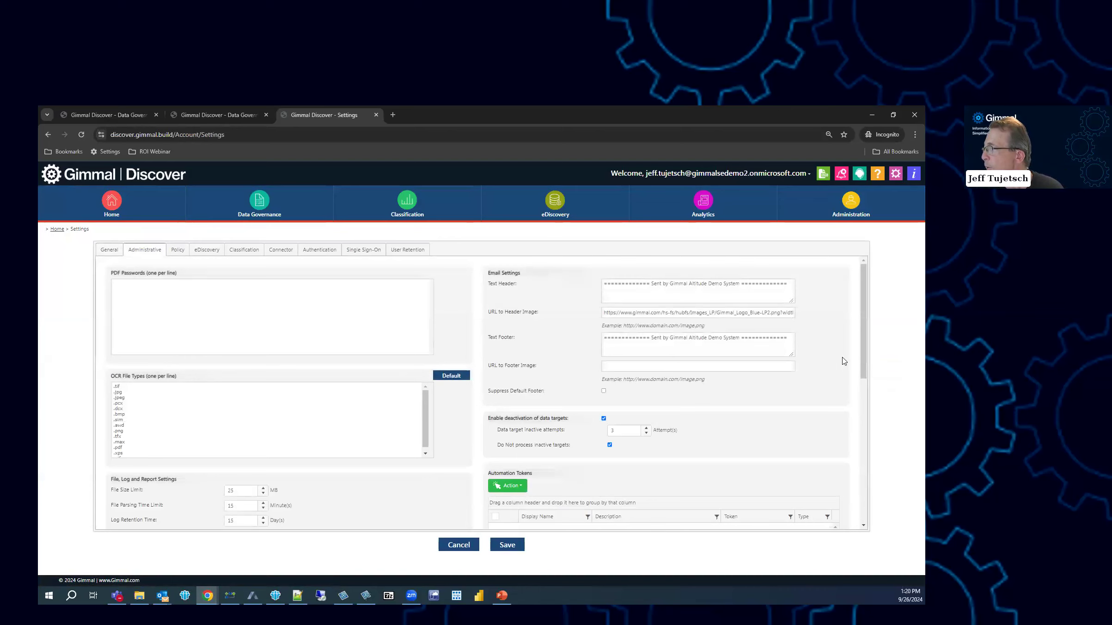
left_click_drag(864, 355, 869, 430)
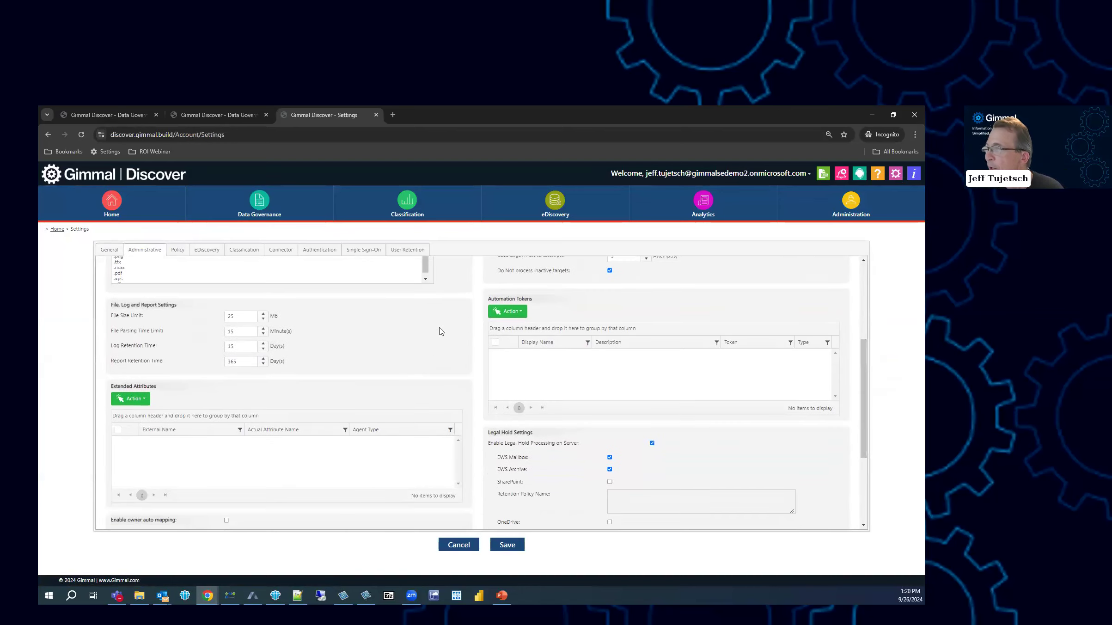
double_click(240, 362)
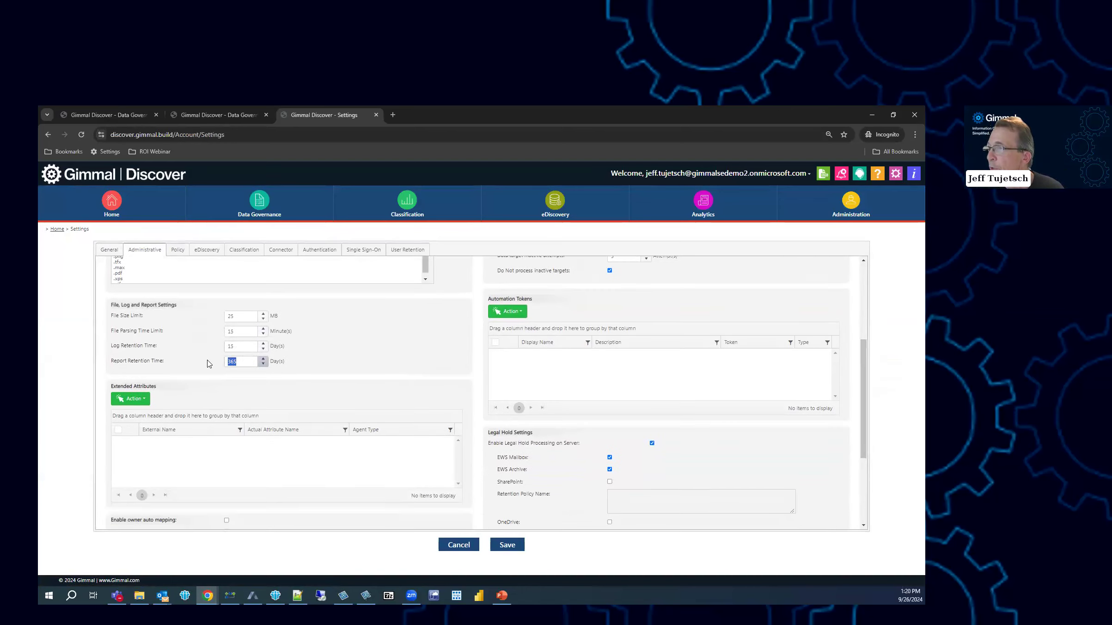
double_click(240, 347)
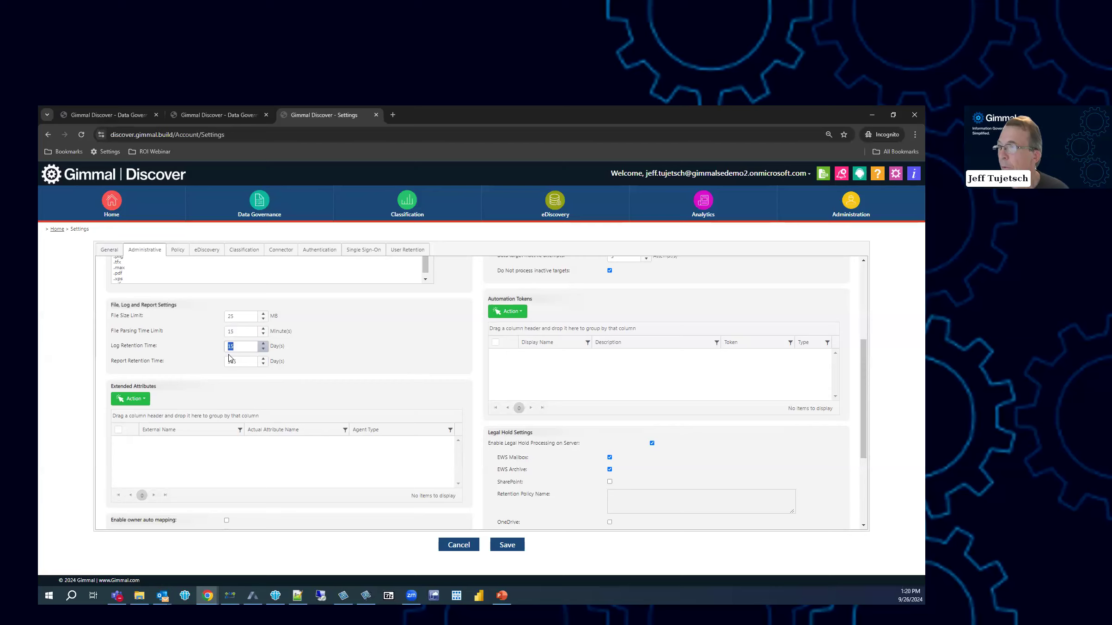
key("Tab")
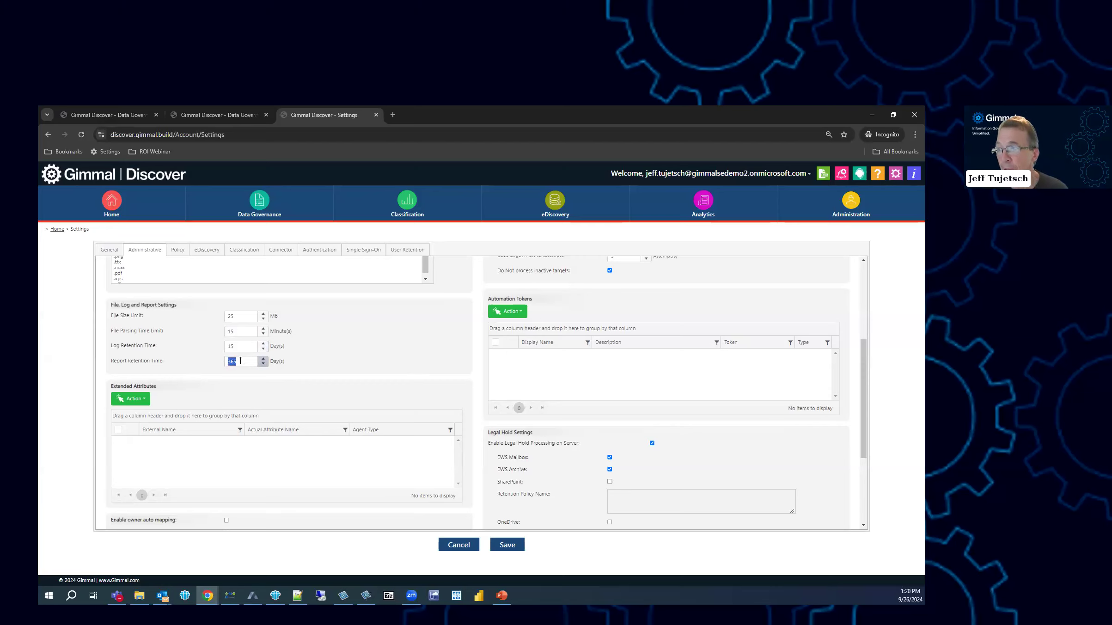
left_click(456, 543)
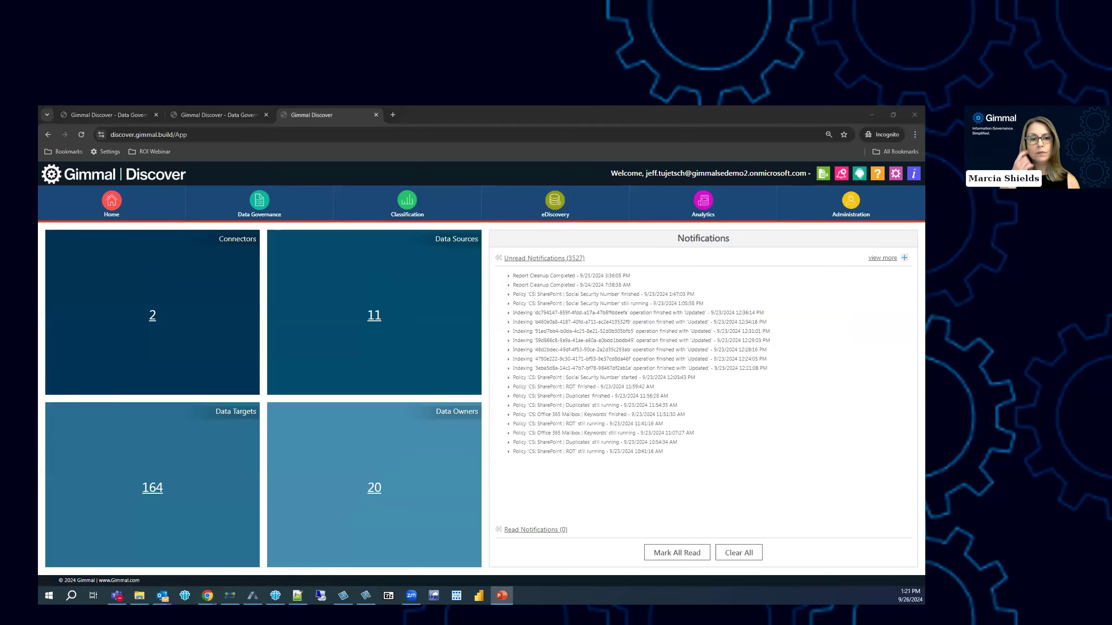
left_click(502, 595)
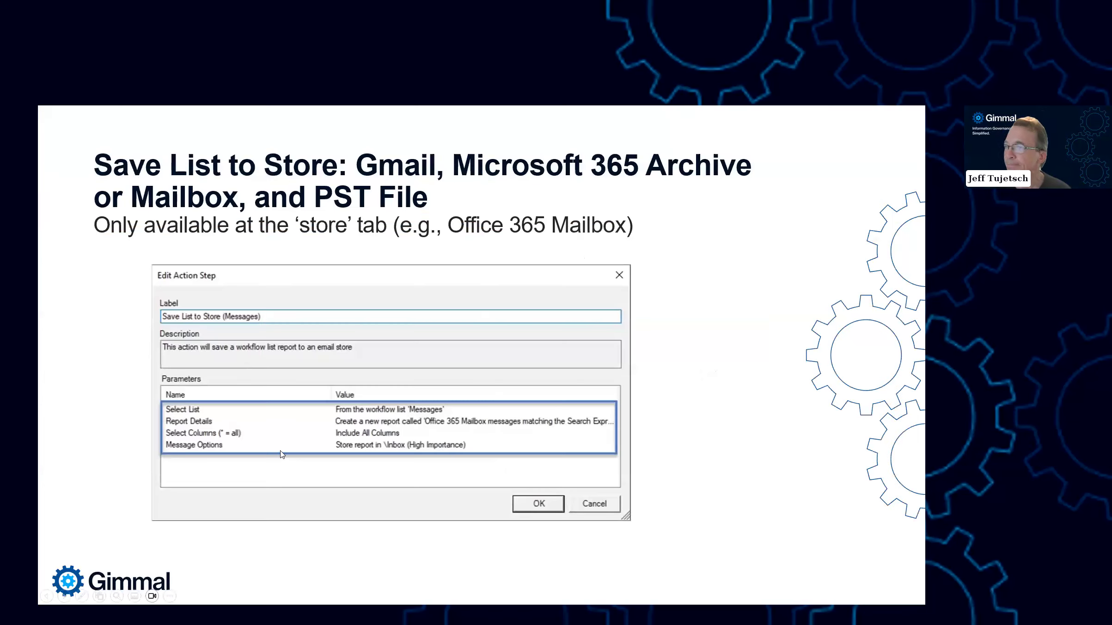
left_click(281, 454)
left_click(281, 453)
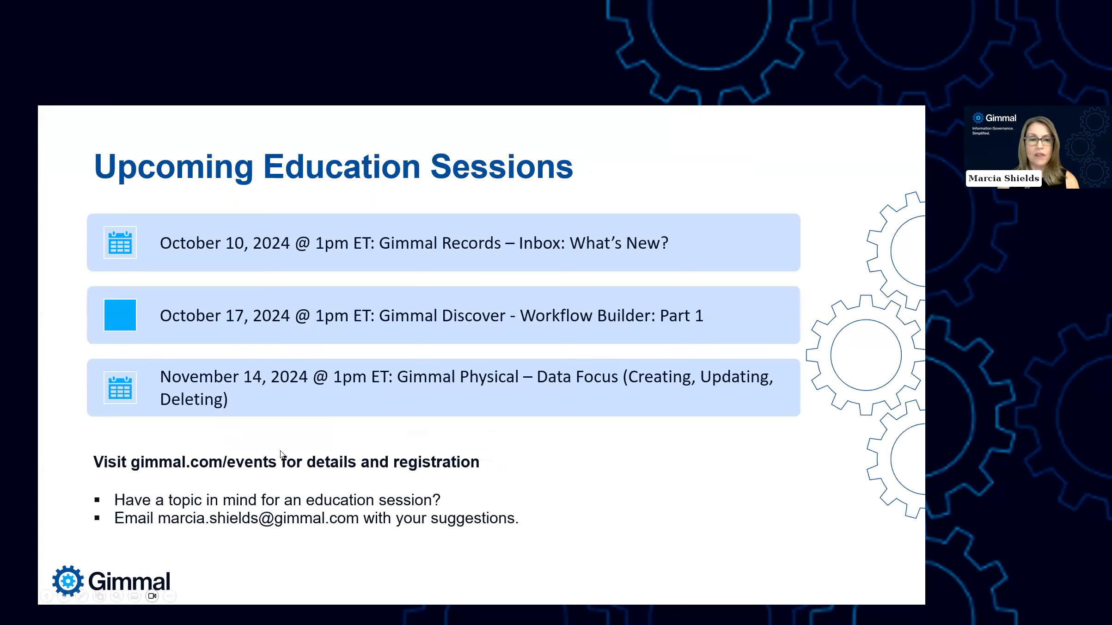